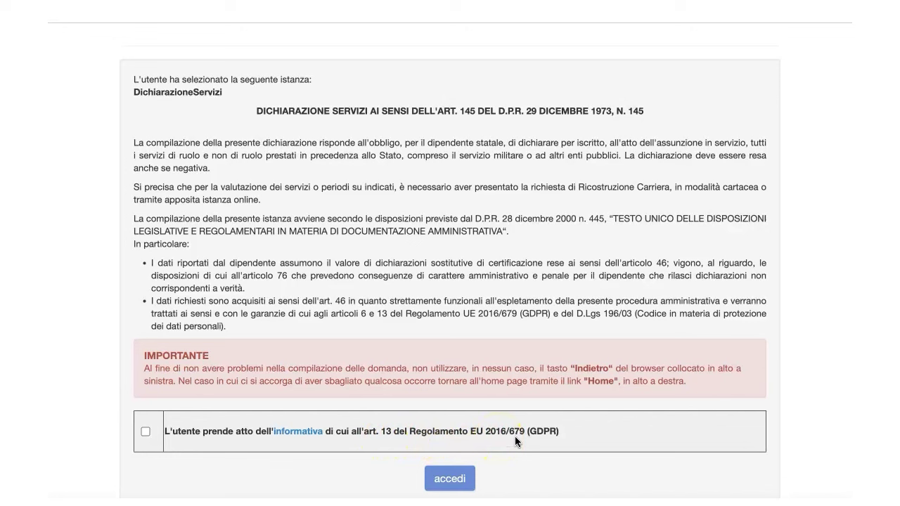
- Acknowledge the GDPR privacy notice and enter the DichiarazioneServizi application
click(145, 432)
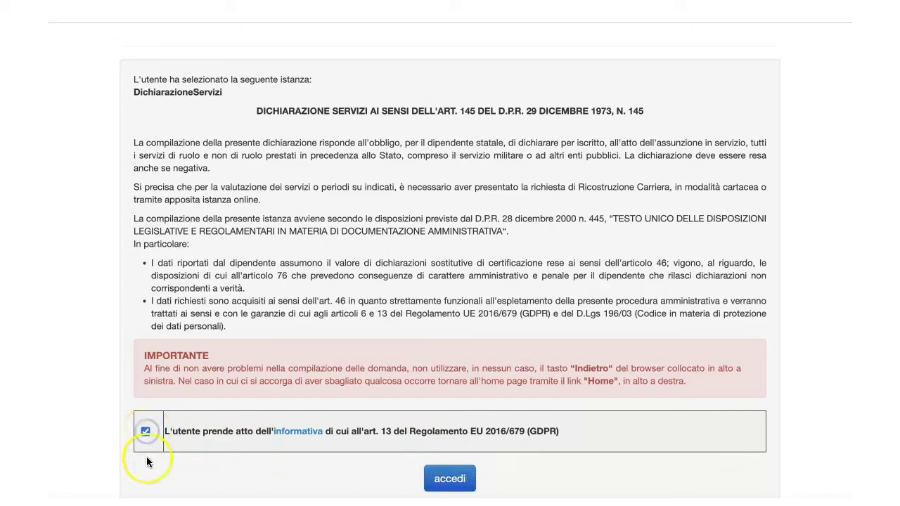
click(444, 482)
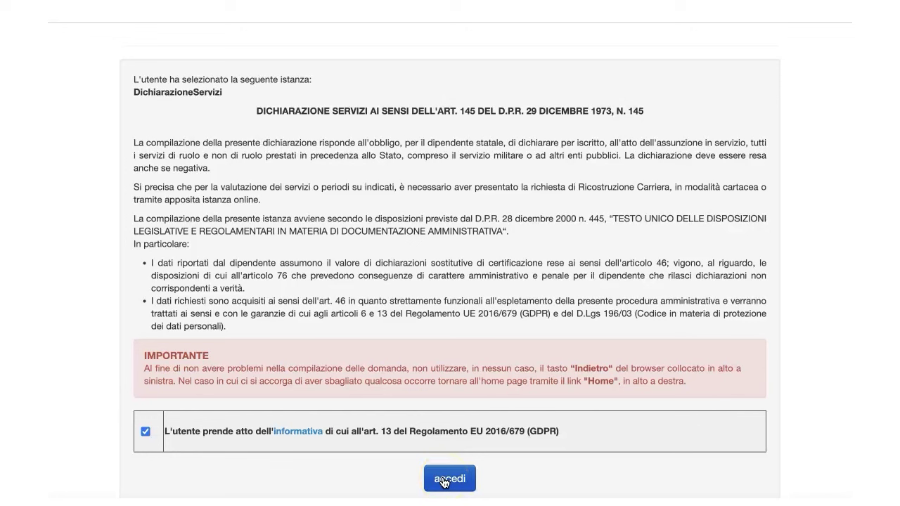
click(436, 480)
click(397, 463)
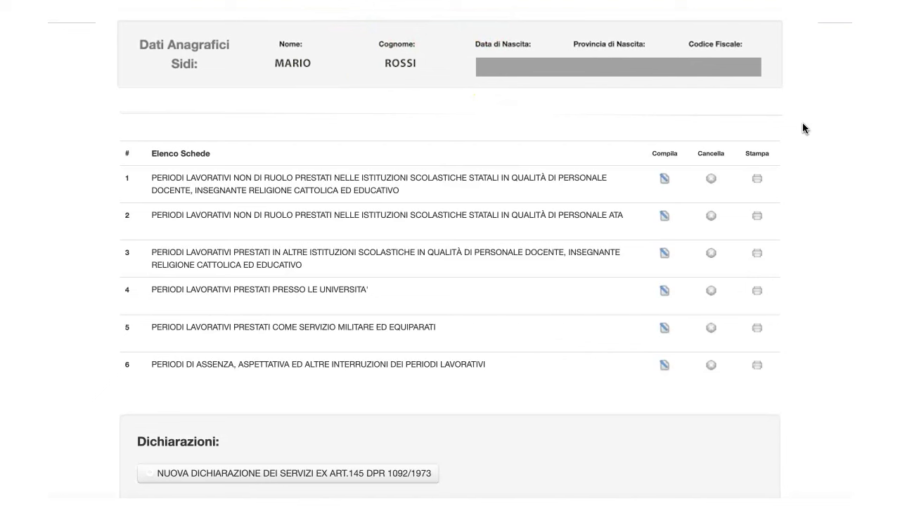
- Open form 1 for compilation, covering non-tenured work periods in state schools as teaching, Catholic religion or educational staff
click(511, 116)
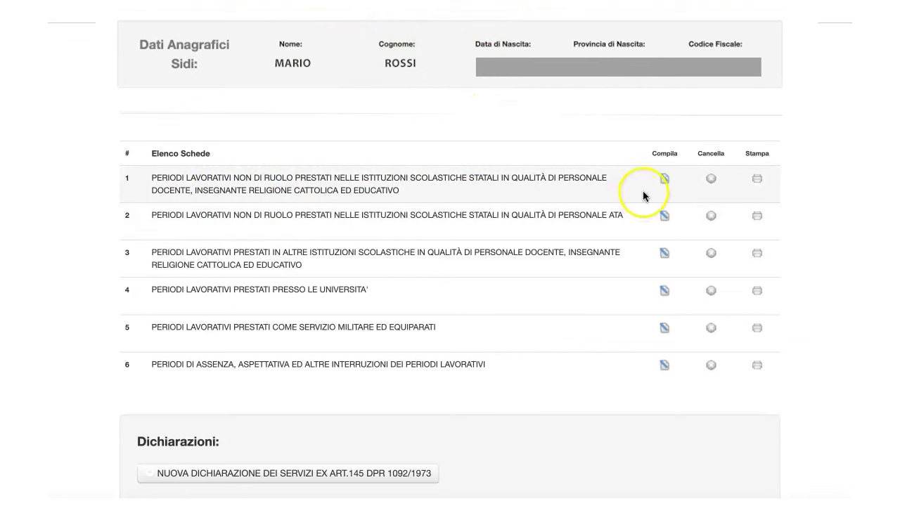
click(665, 180)
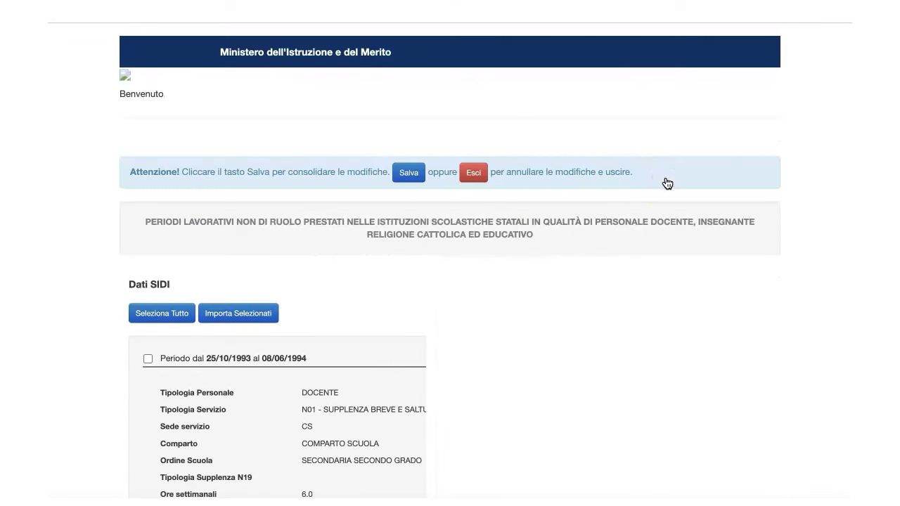
- Look through the form's Dati SIDI service periods and the Dati Dichiarati section below them
scroll(536, 257, down, 1)
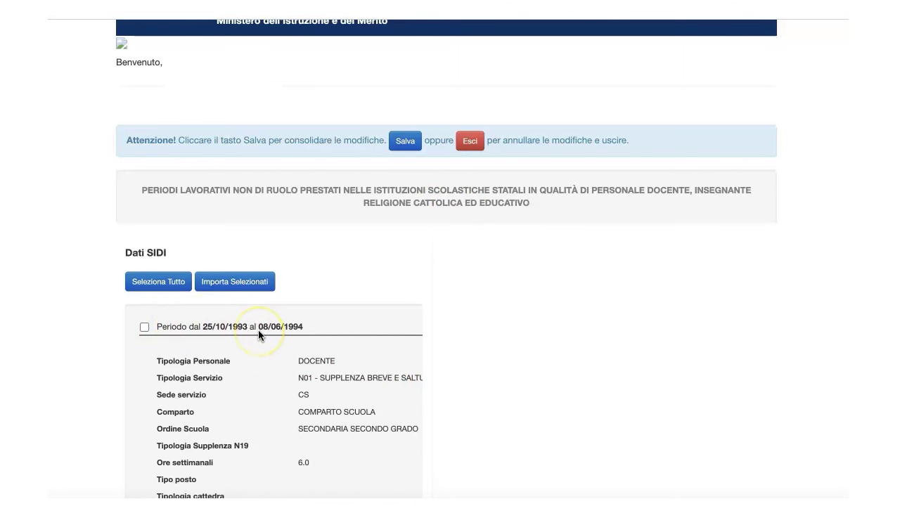
scroll(258, 330, down, 1)
scroll(258, 330, down, 1)
scroll(258, 330, down, 2)
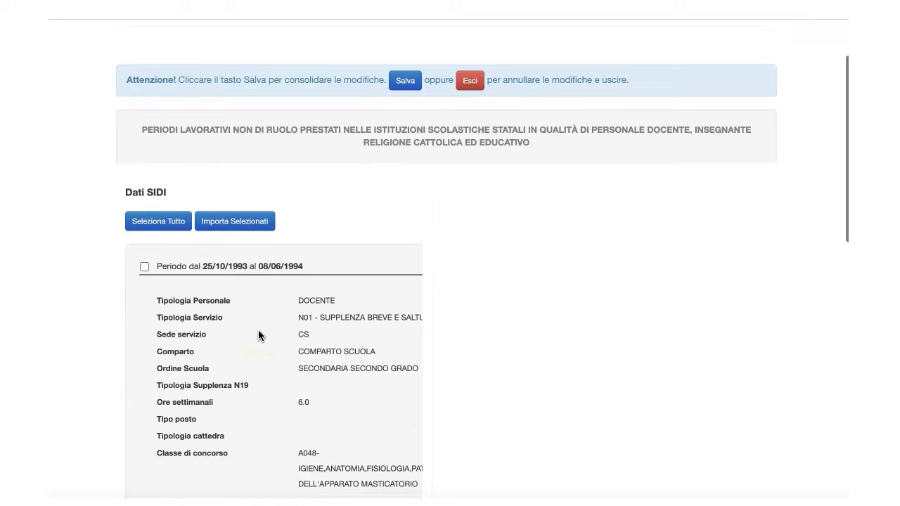
scroll(258, 335, down, 5)
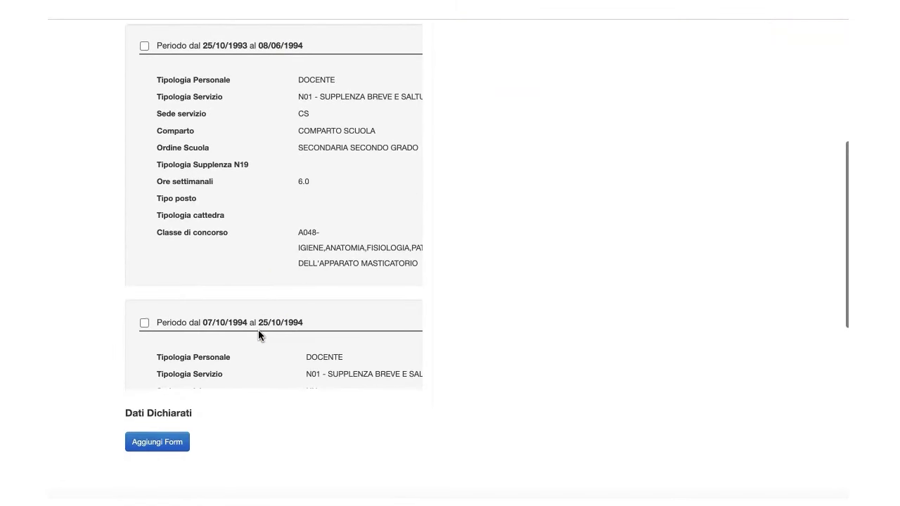
click(393, 36)
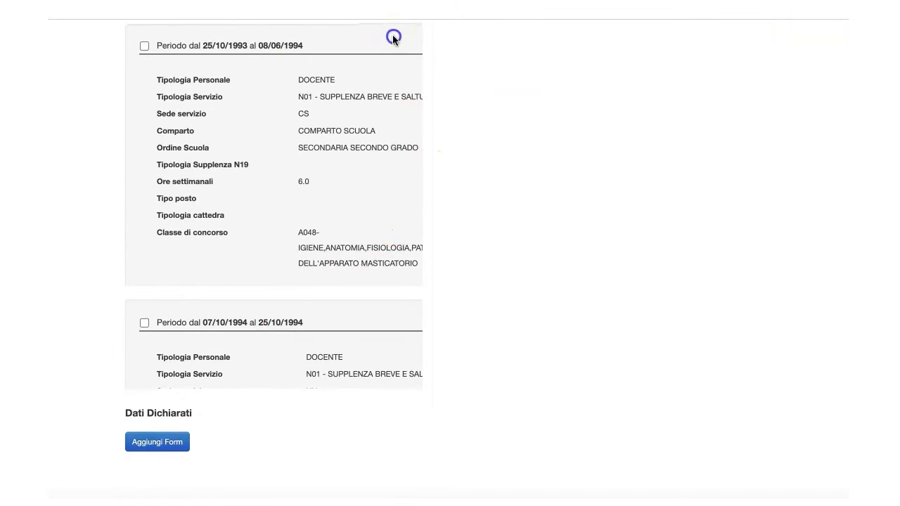
scroll(420, 43, up, 2)
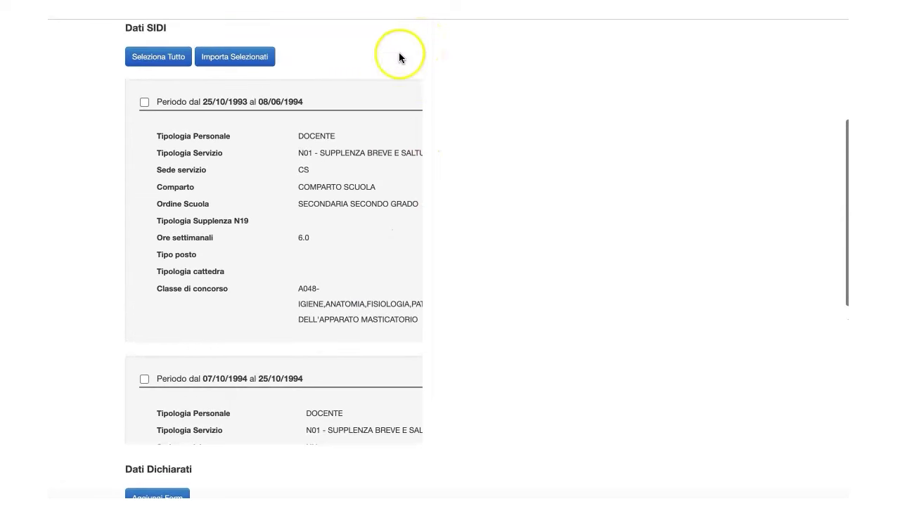
click(397, 94)
click(422, 94)
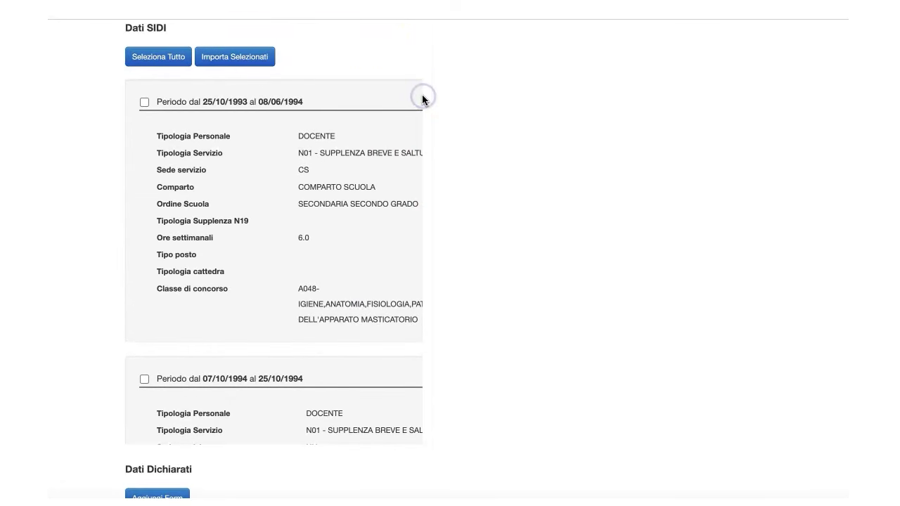
scroll(422, 97, down, 2)
scroll(422, 97, down, 5)
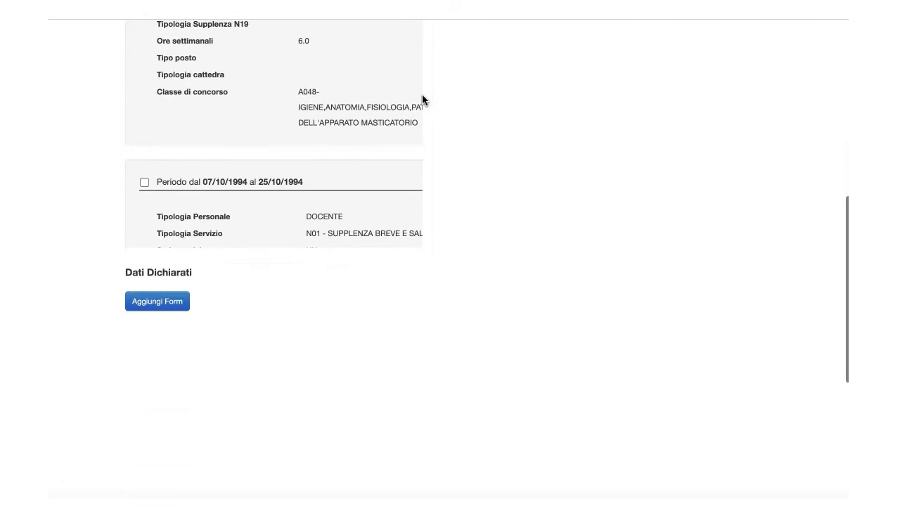
- Select all the service periods listed under Dati SIDI
scroll(424, 97, up, 10)
click(364, 121)
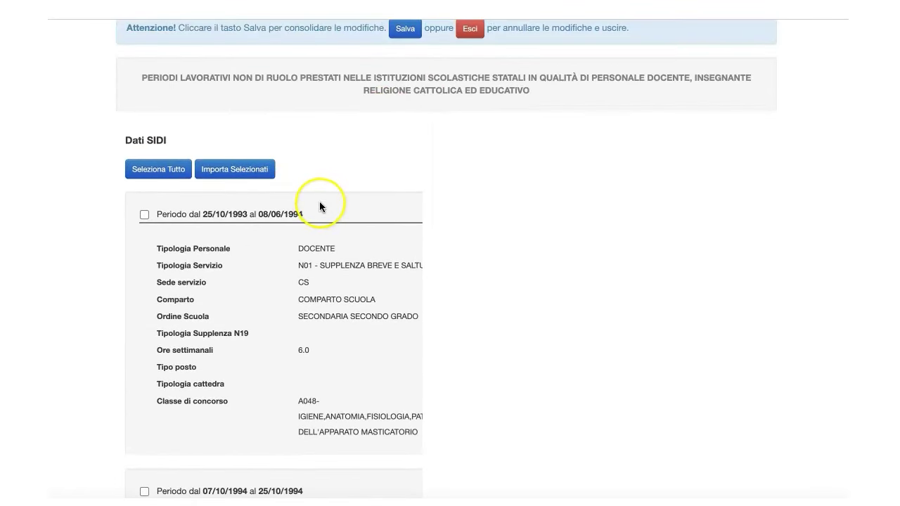
click(169, 170)
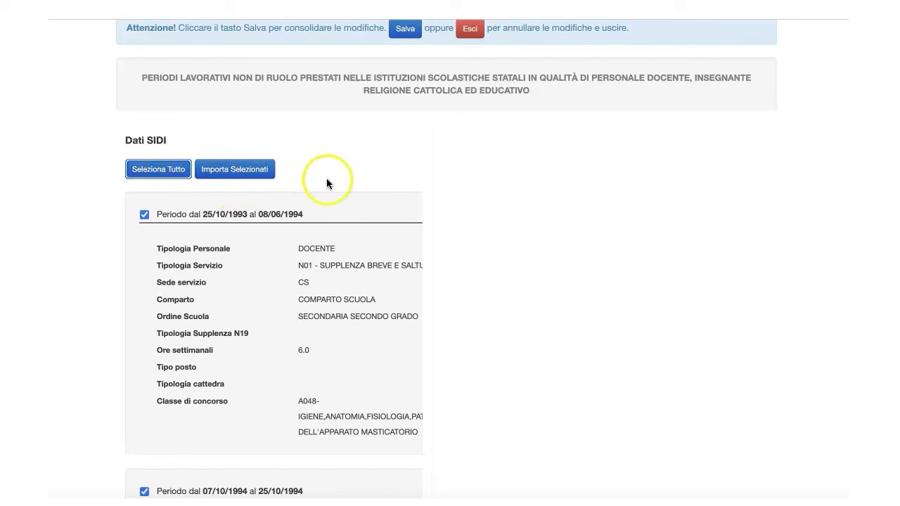
click(424, 208)
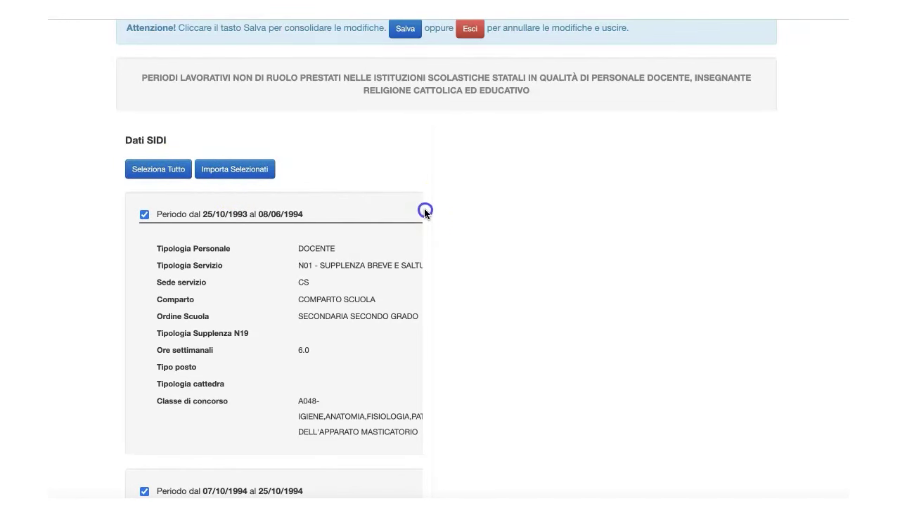
- Review the dates, service type, weekly hours and competition class of the selected Dati SIDI periods
scroll(424, 208, down, 1)
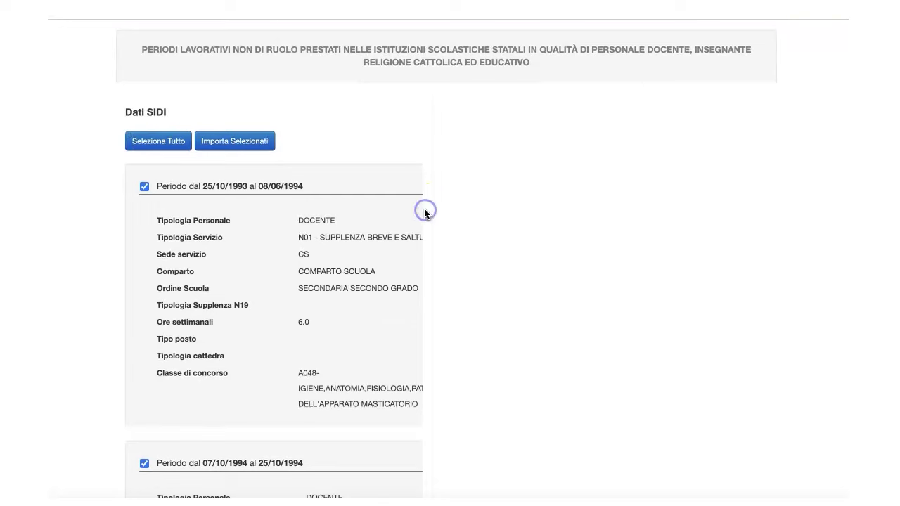
scroll(424, 208, down, 2)
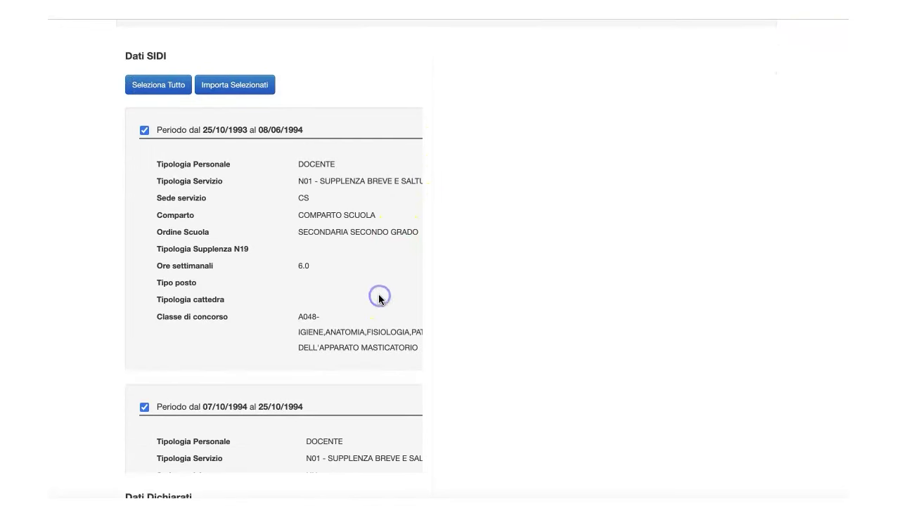
scroll(379, 299, down, 1)
scroll(380, 289, down, 1)
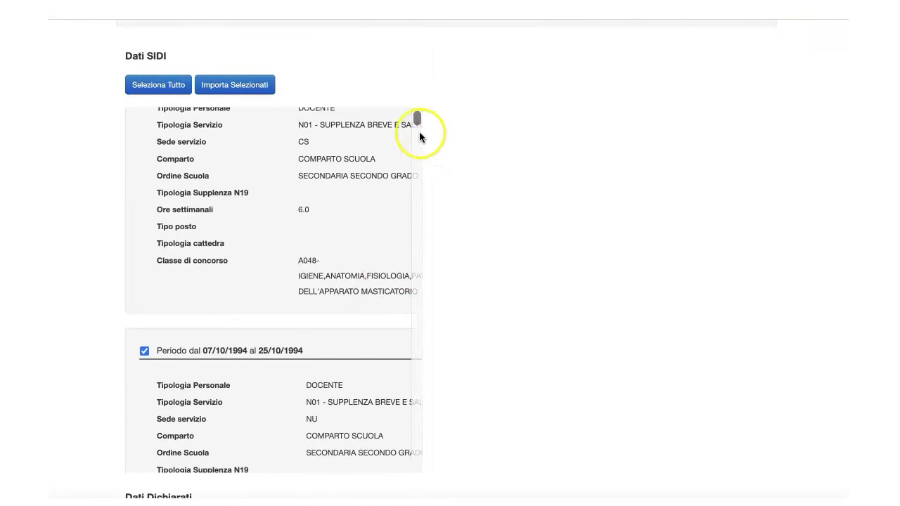
drag(417, 116, 420, 188)
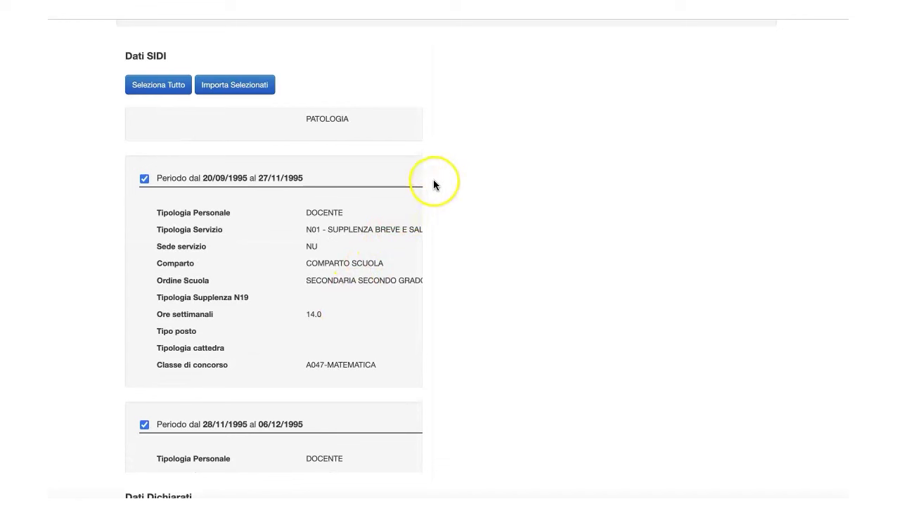
scroll(427, 184, down, 1)
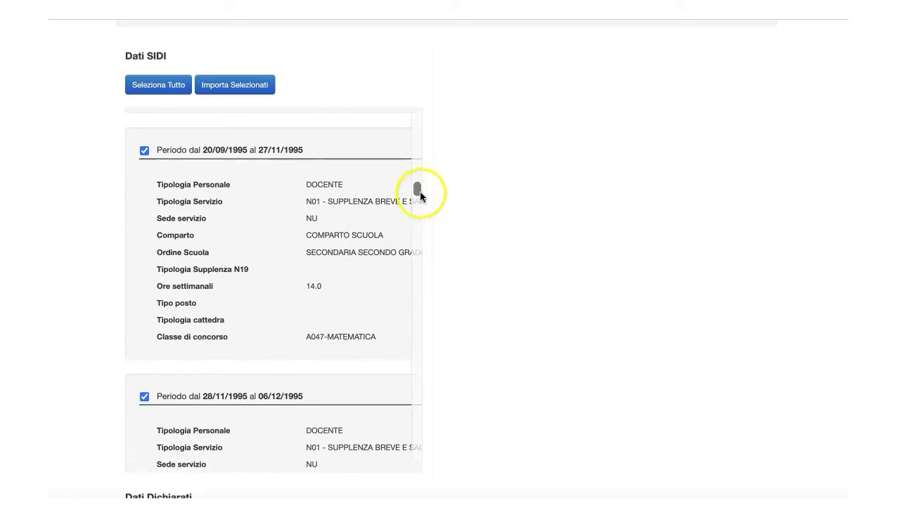
drag(418, 189, 417, 211)
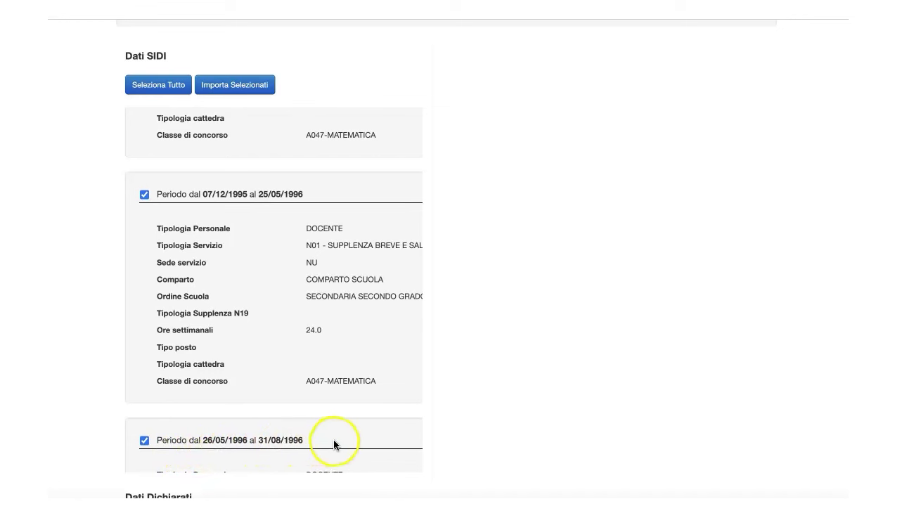
scroll(338, 438, down, 5)
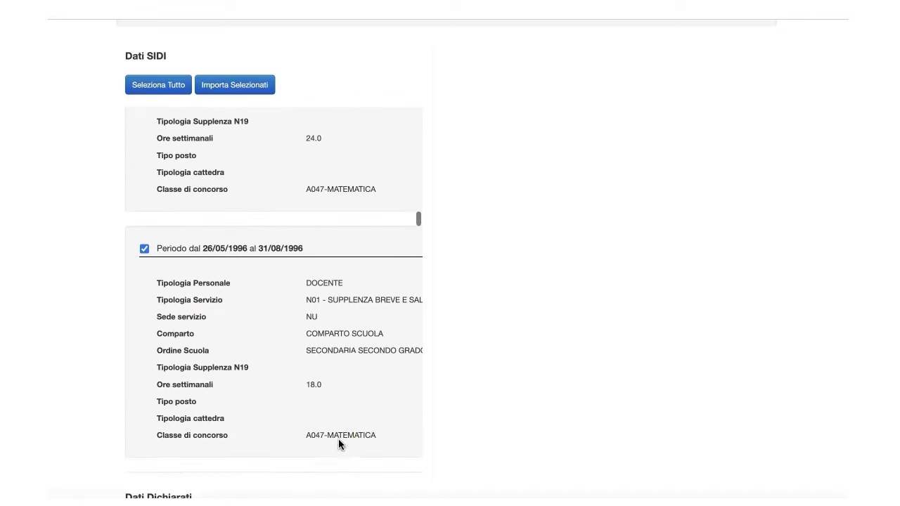
drag(416, 222, 414, 79)
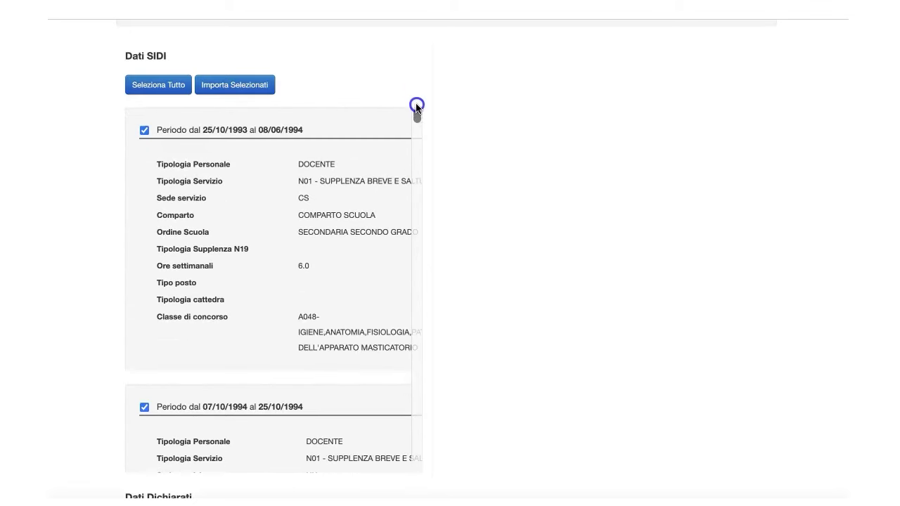
- Import the selected SIDI periods into the declaration and save the form
click(236, 89)
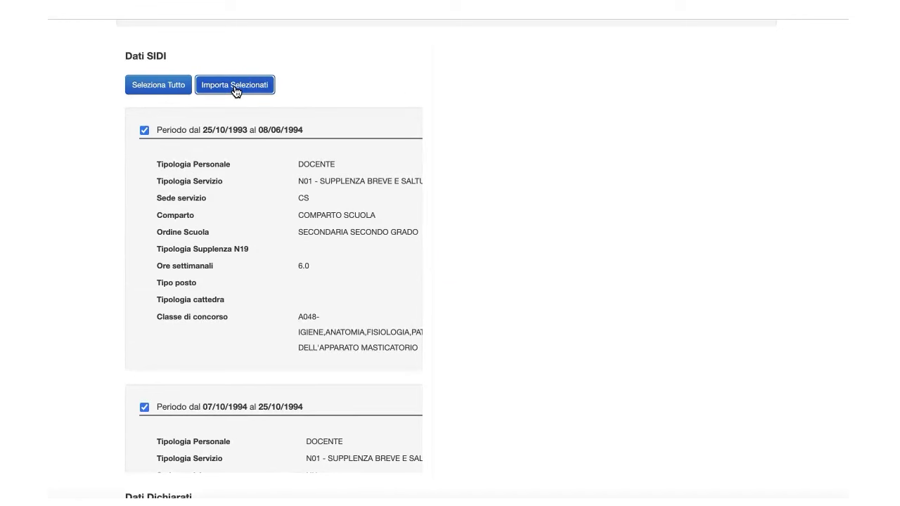
click(282, 78)
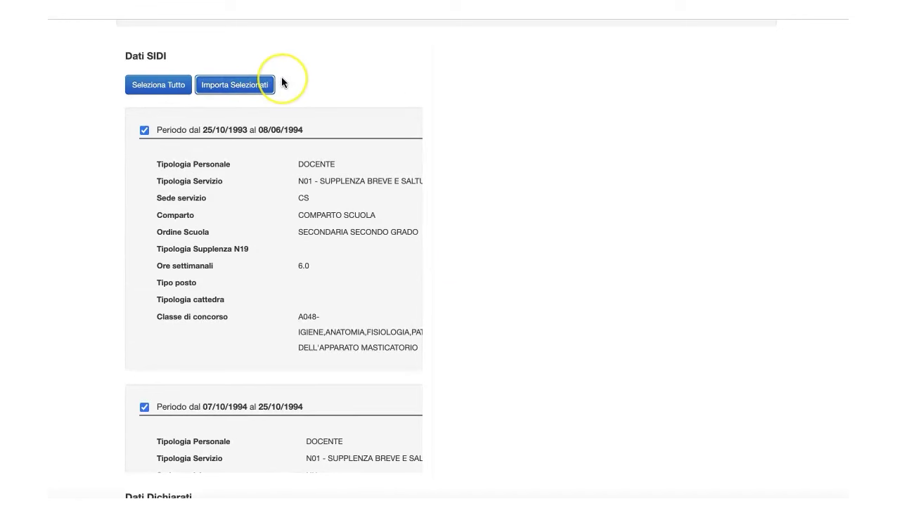
scroll(282, 83, up, 5)
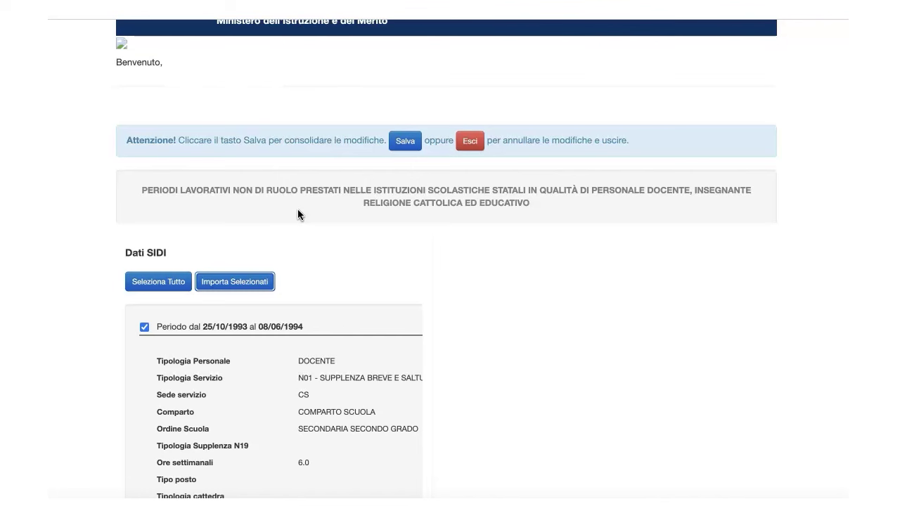
click(402, 143)
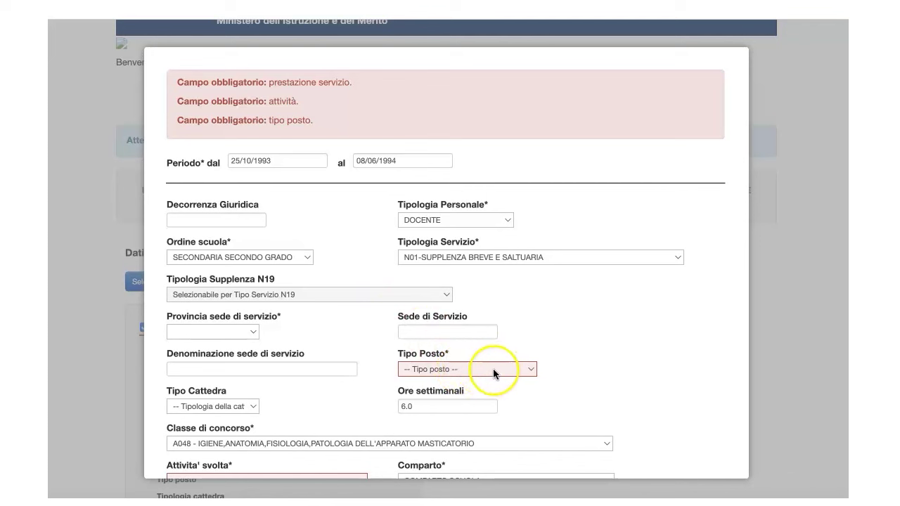
- Set Tipo Posto to AN - COMUNE for the service period from 25/10/1993 to 08/06/1994
click(533, 368)
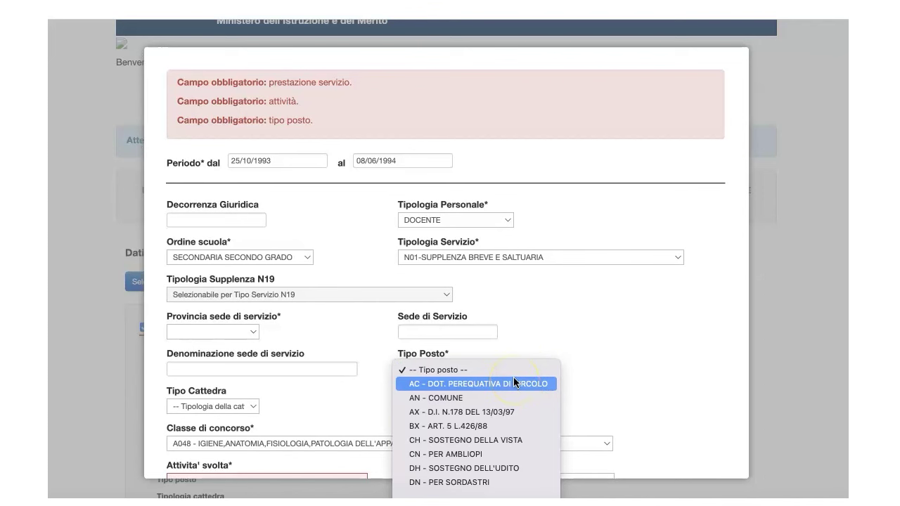
click(486, 398)
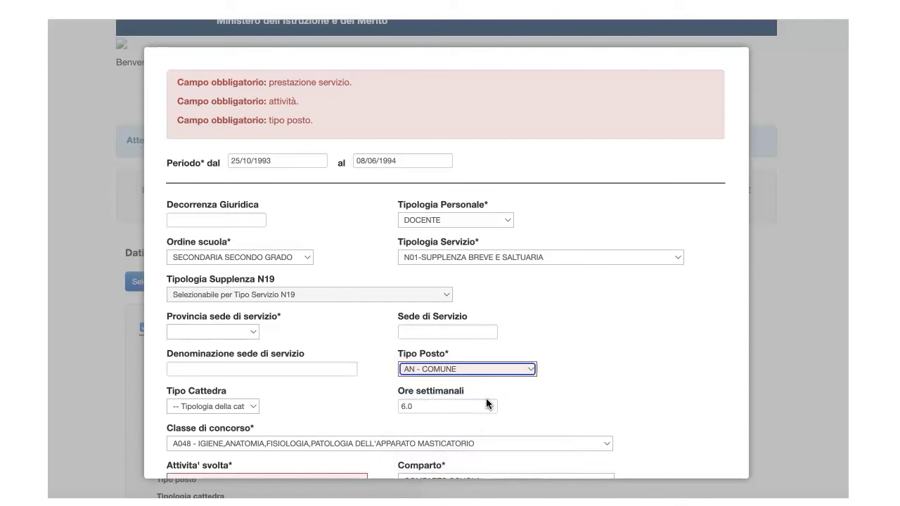
key(space)
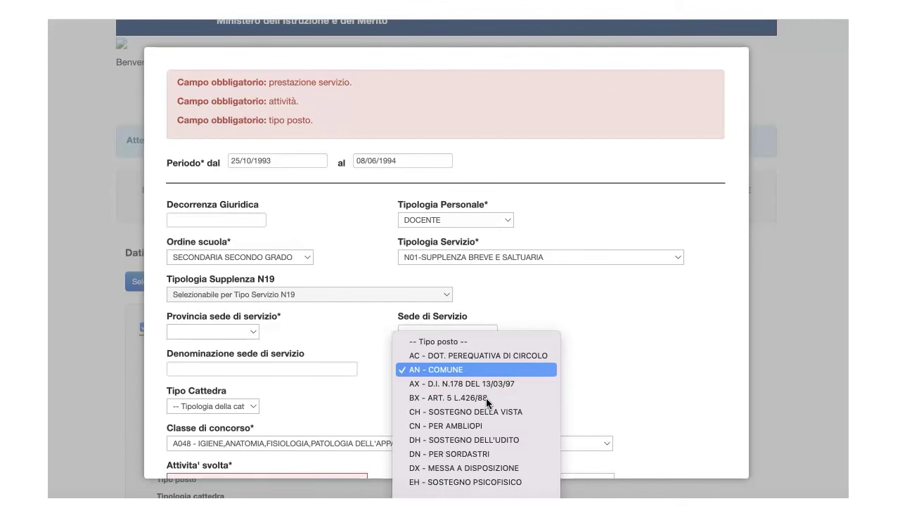
click(637, 352)
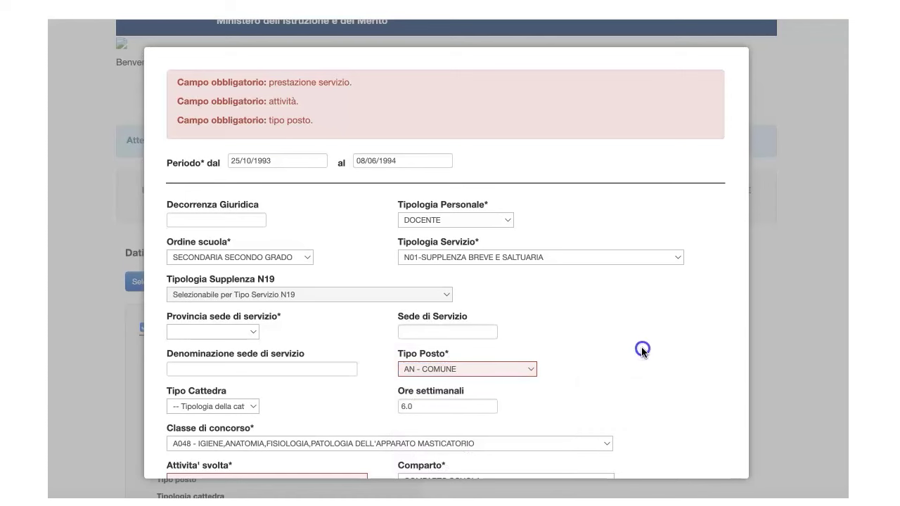
- Set Attività svolta to NORMALE for the same service period
scroll(641, 347, down, 1)
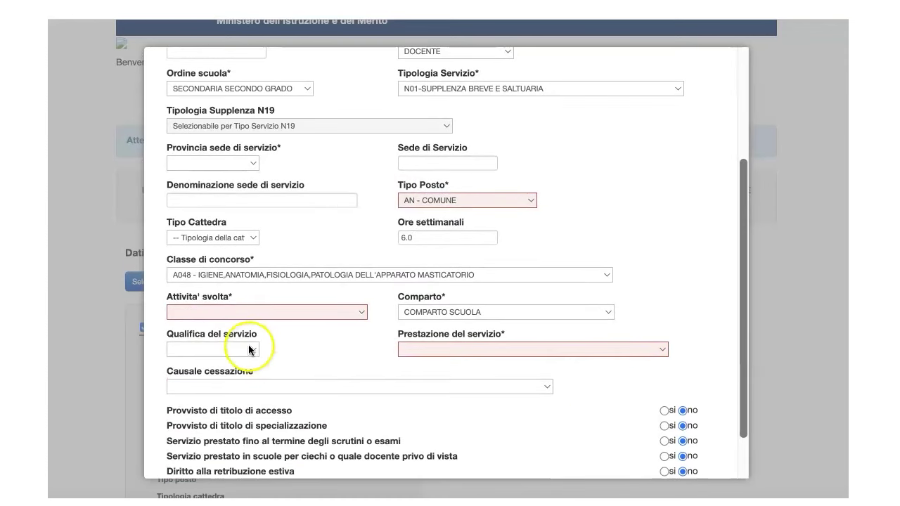
click(362, 312)
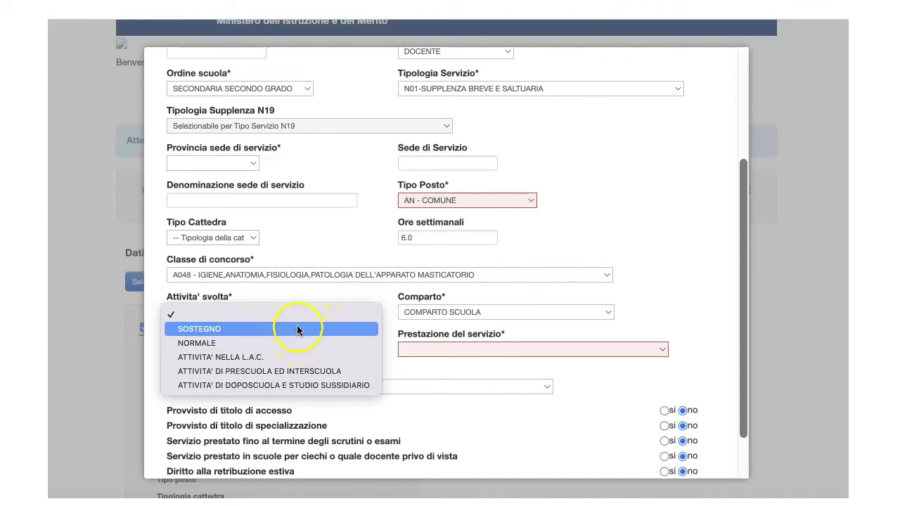
click(292, 343)
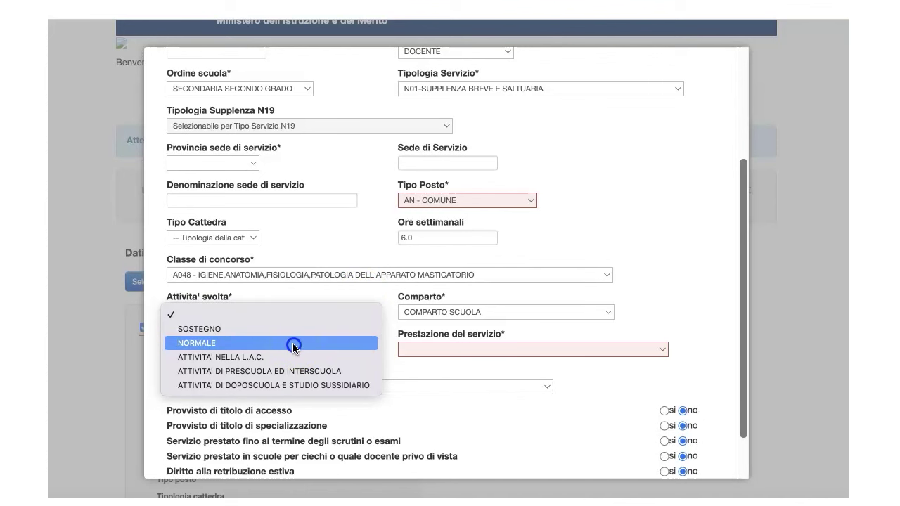
click(367, 339)
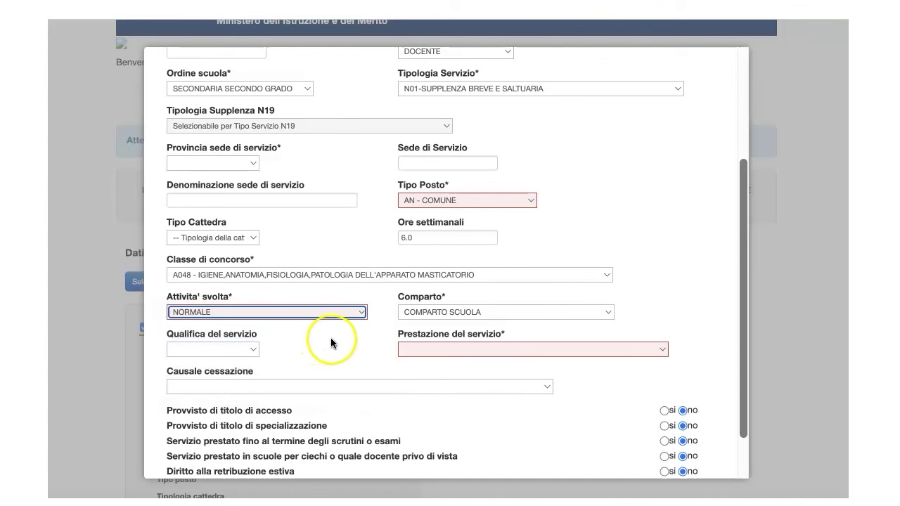
- Set Prestazione del servizio to SERVIZIO PRESTATO IN SCUOLE STATALI for the A048 service period
click(434, 326)
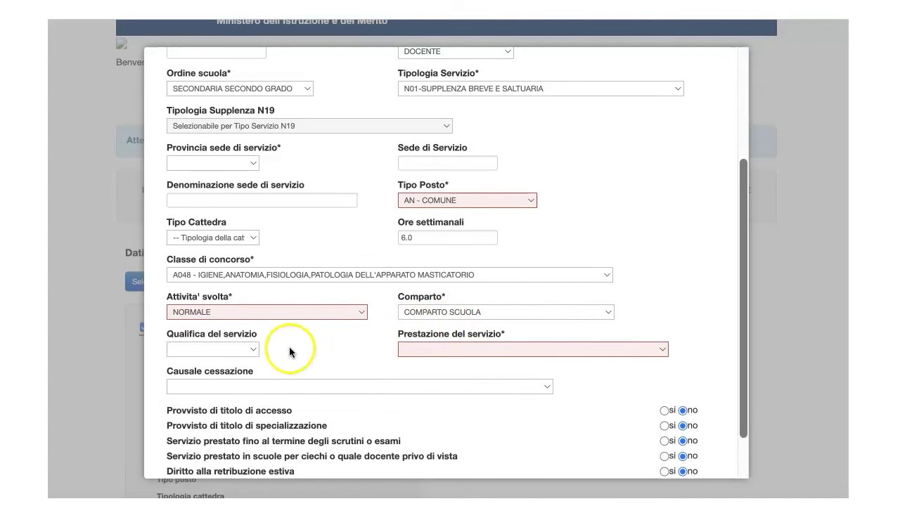
click(448, 350)
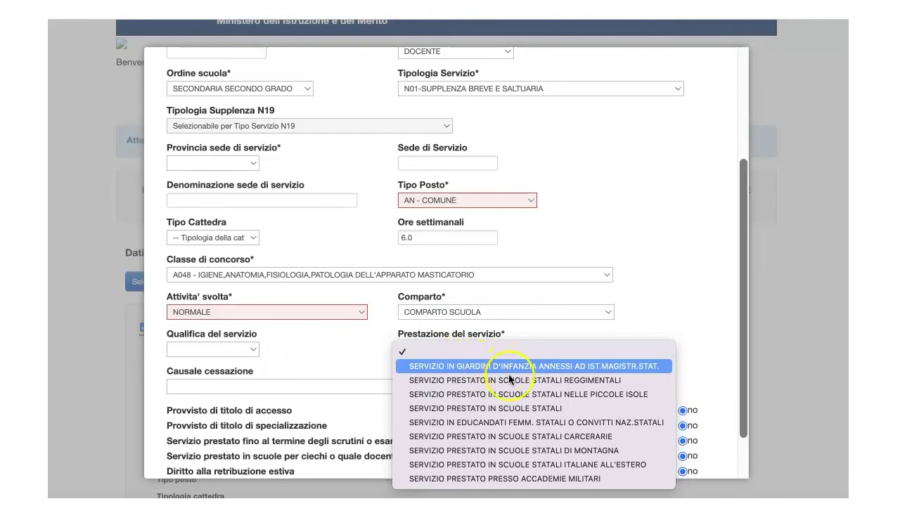
click(537, 412)
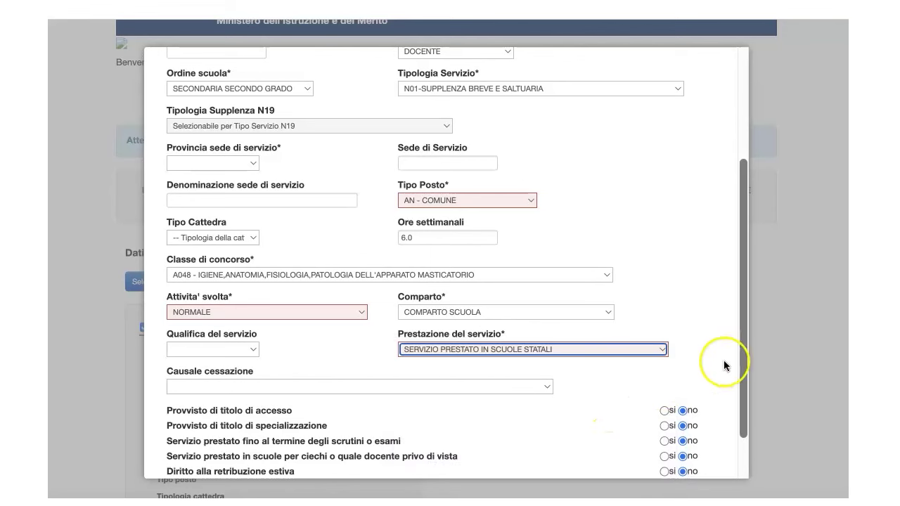
- Mark Provvisto di titolo di accesso as sì for the same service period and confirm the period's data
drag(745, 357, 748, 395)
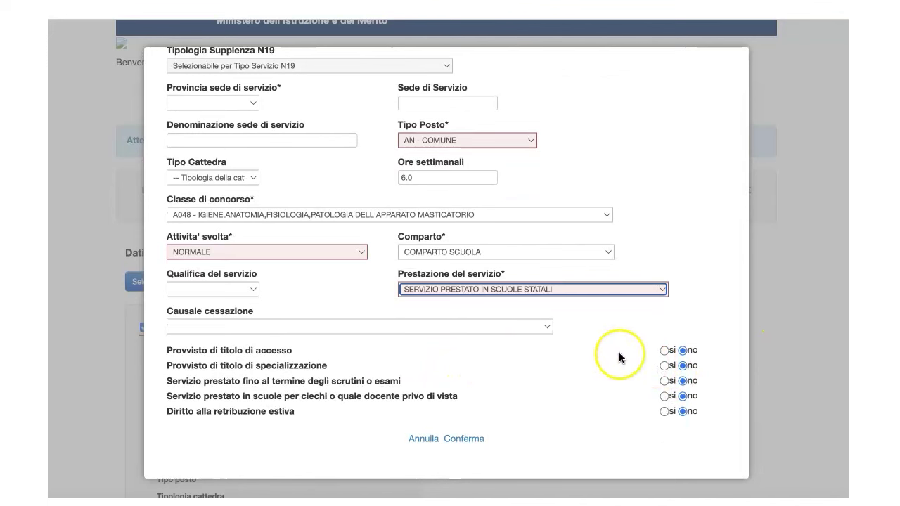
click(665, 351)
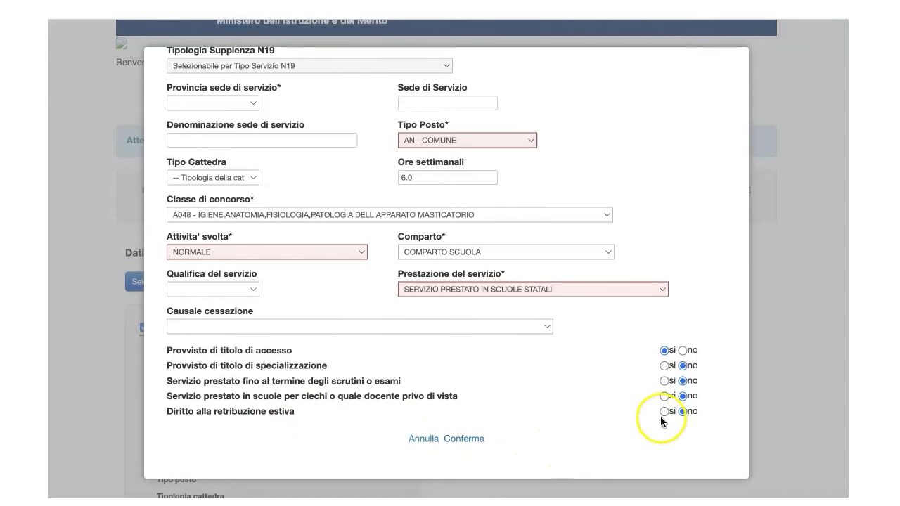
click(472, 440)
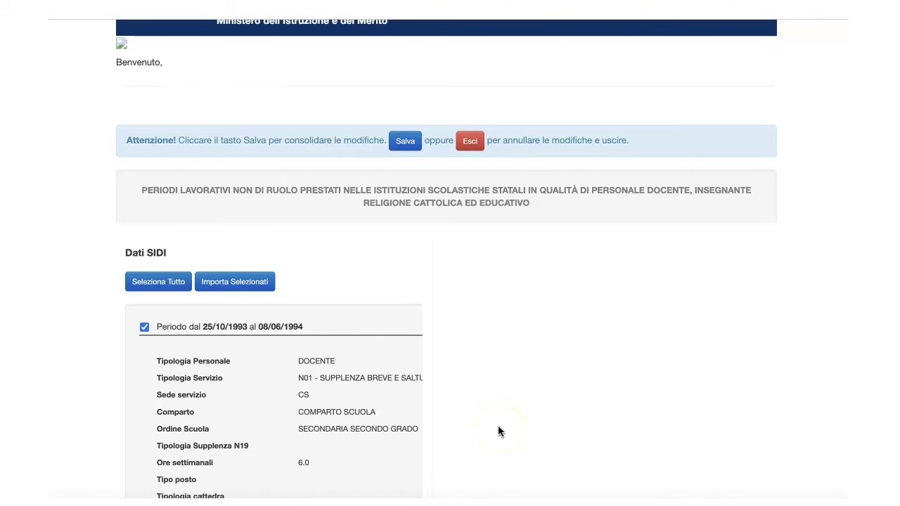
- Save the form to check the mandatory fields missing in the next period, and cancel that period's form without changes
click(407, 142)
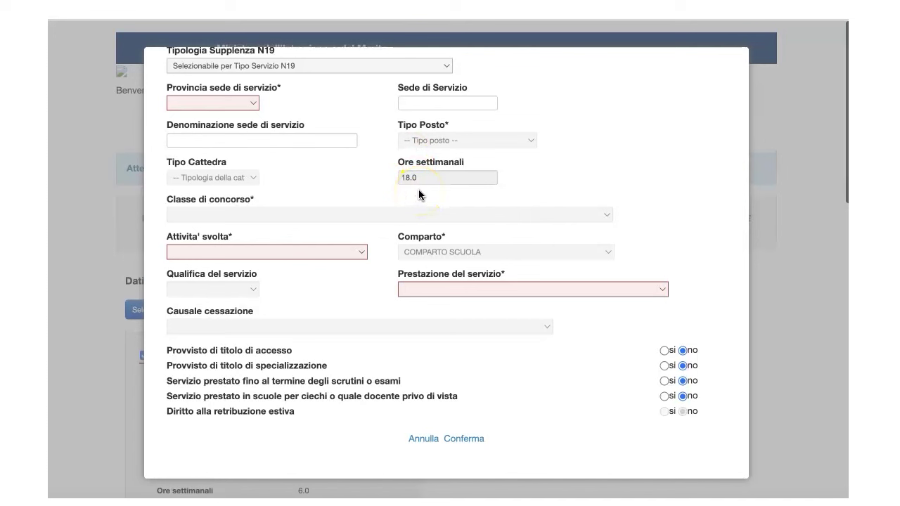
click(445, 165)
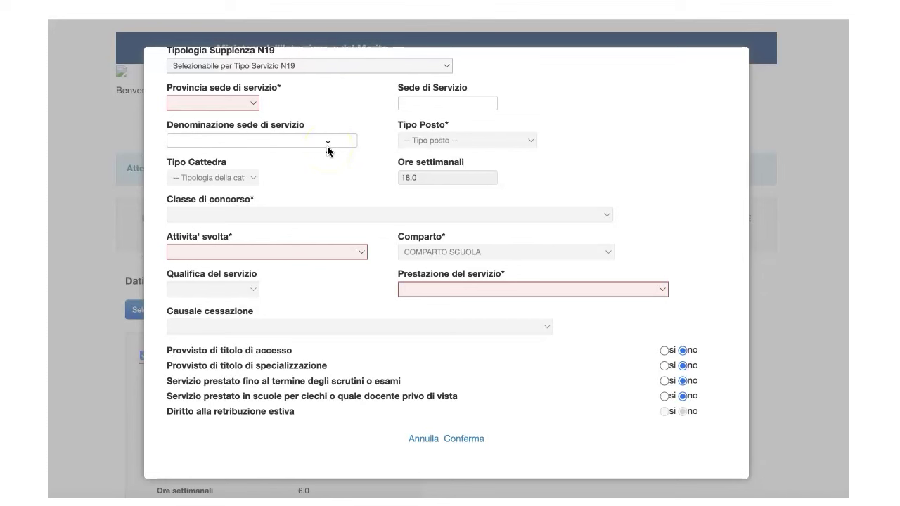
click(424, 439)
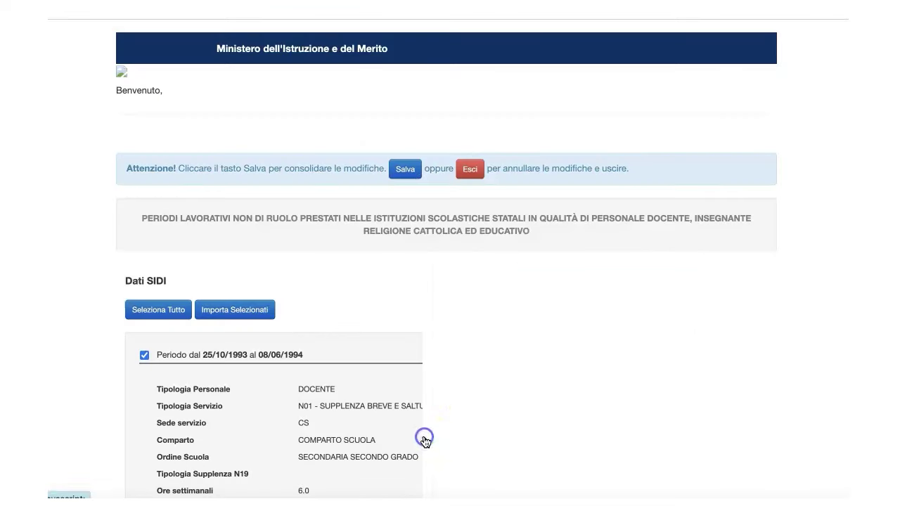
- Look through the Dati SIDI periods on the page and return to the save option
scroll(477, 383, down, 1)
scroll(476, 383, down, 5)
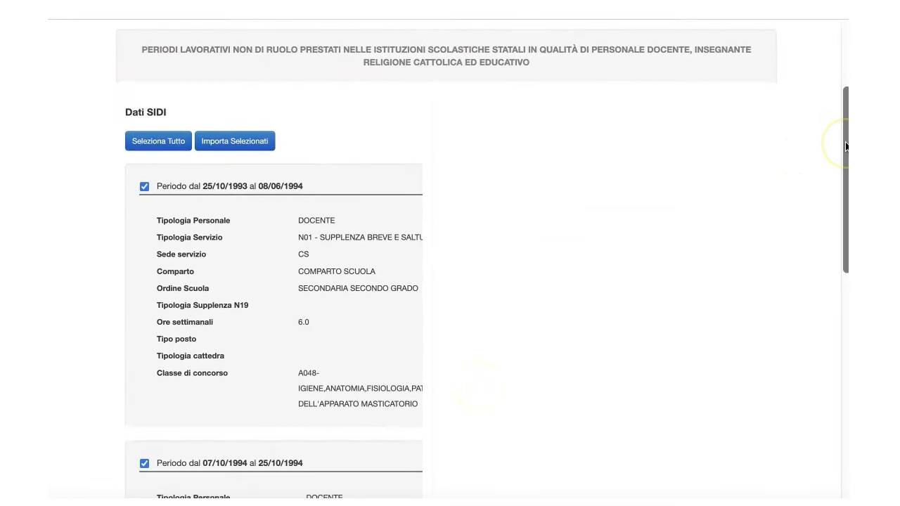
drag(845, 146, 845, 376)
scroll(450, 281, up, 20)
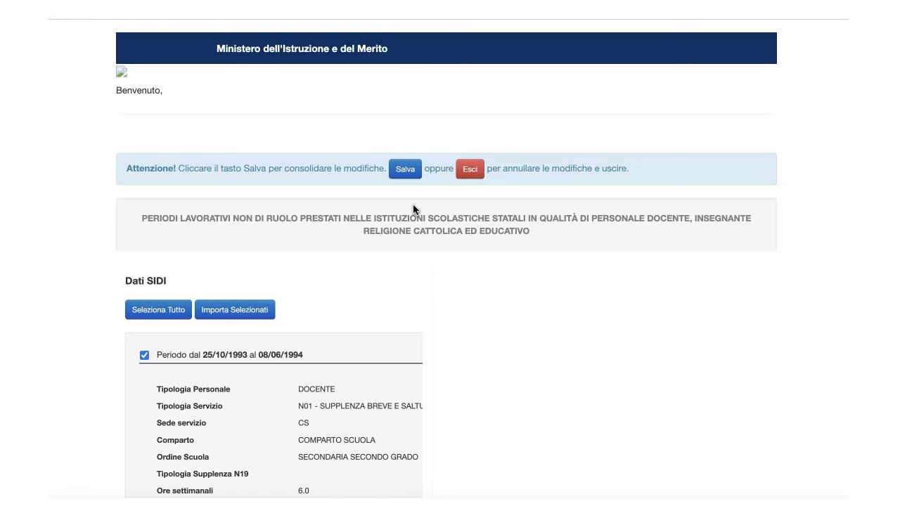
- Open Istanze On Line through the Area riservata of the Ministero dell'Istruzione e del Merito site and access the service
click(320, 51)
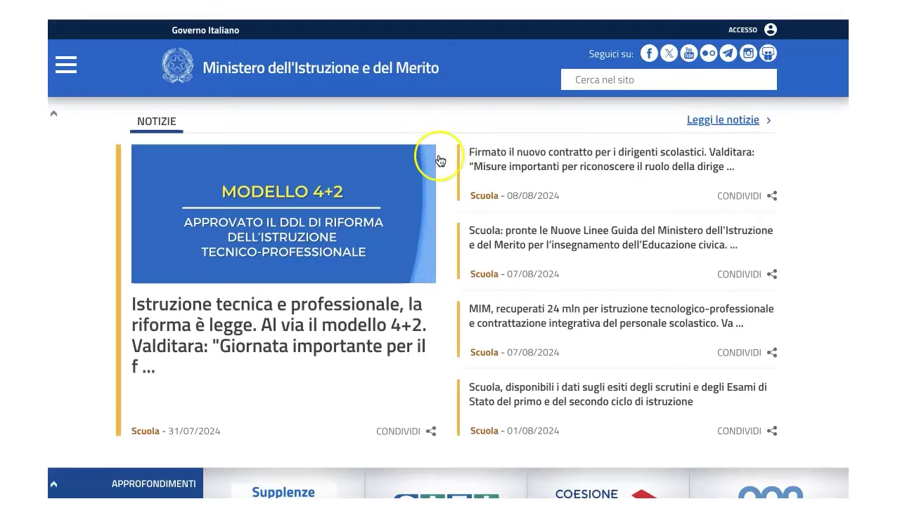
click(740, 30)
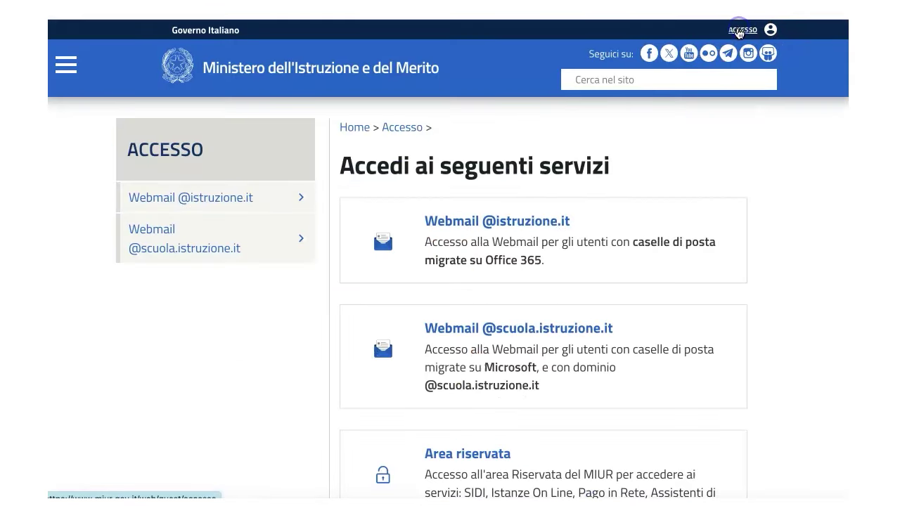
click(481, 455)
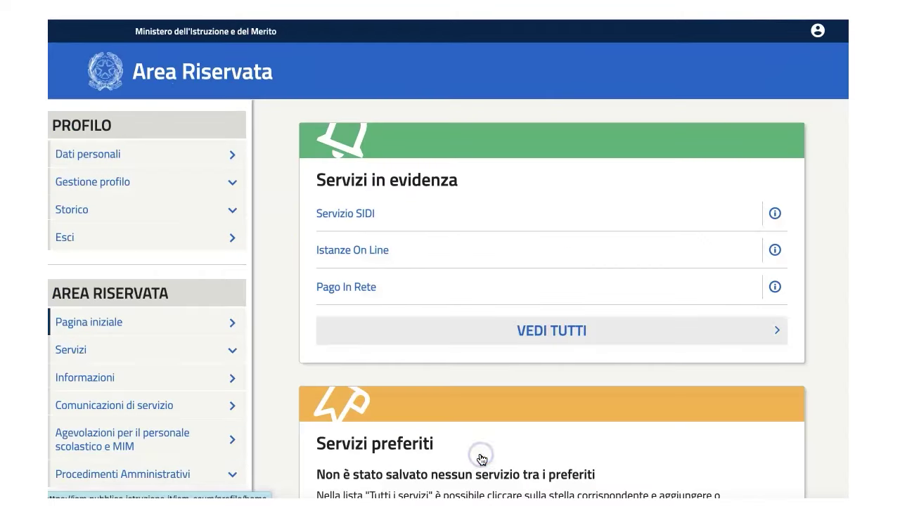
click(351, 253)
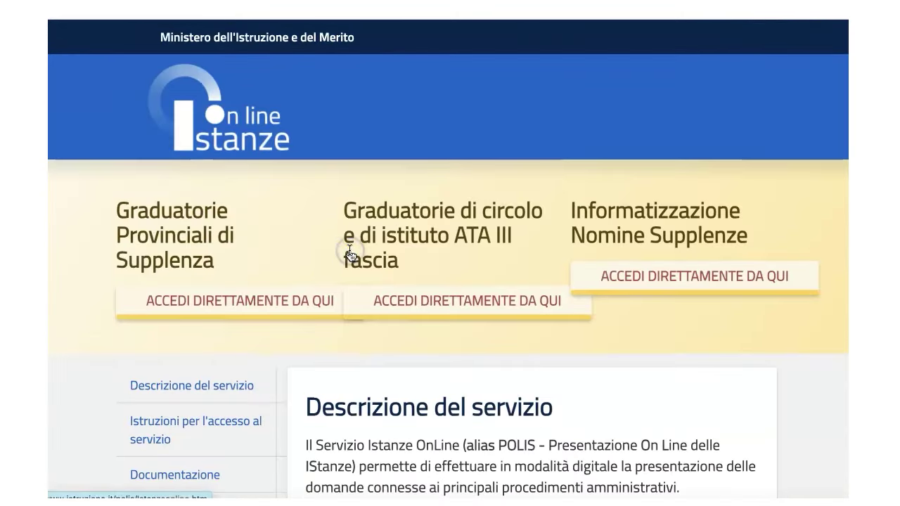
scroll(317, 282, down, 5)
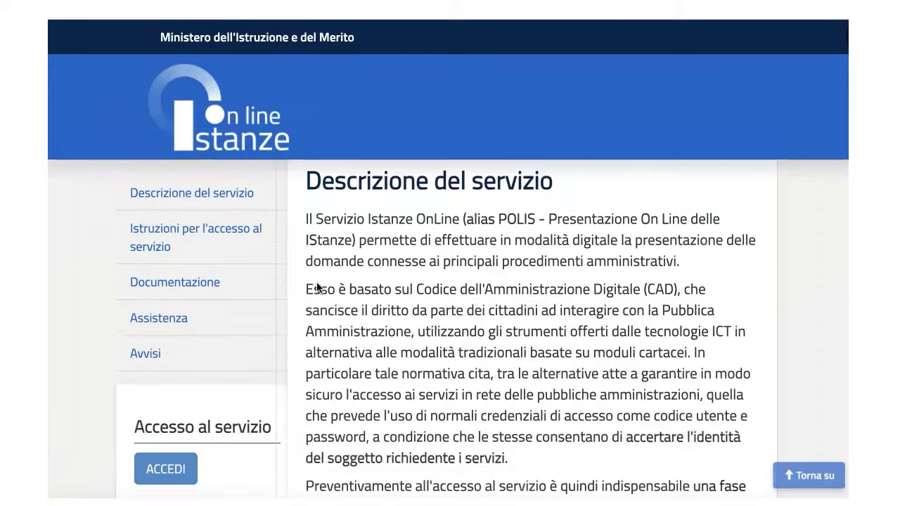
click(174, 485)
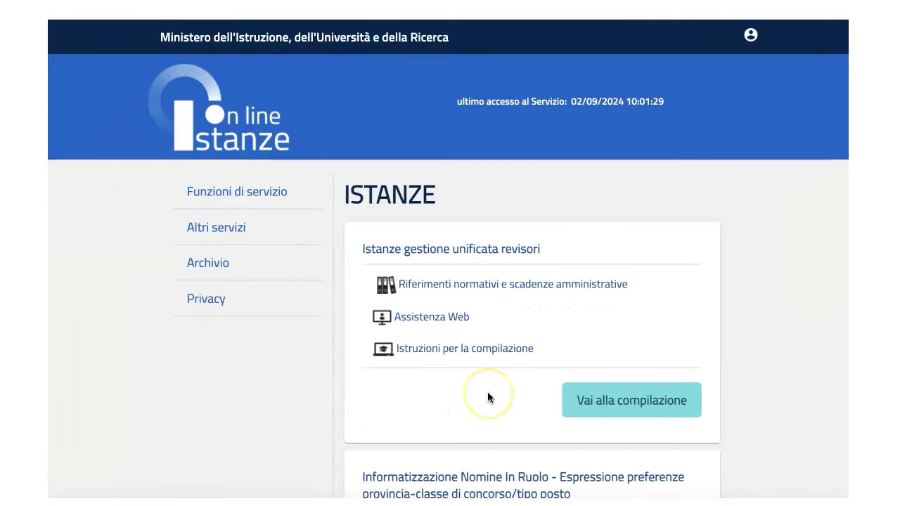
- Start filling in the Richiesta ricostruzione carriera application and proceed past the introductory notice to the personal and contact data
scroll(487, 392, down, 2)
scroll(488, 398, down, 6)
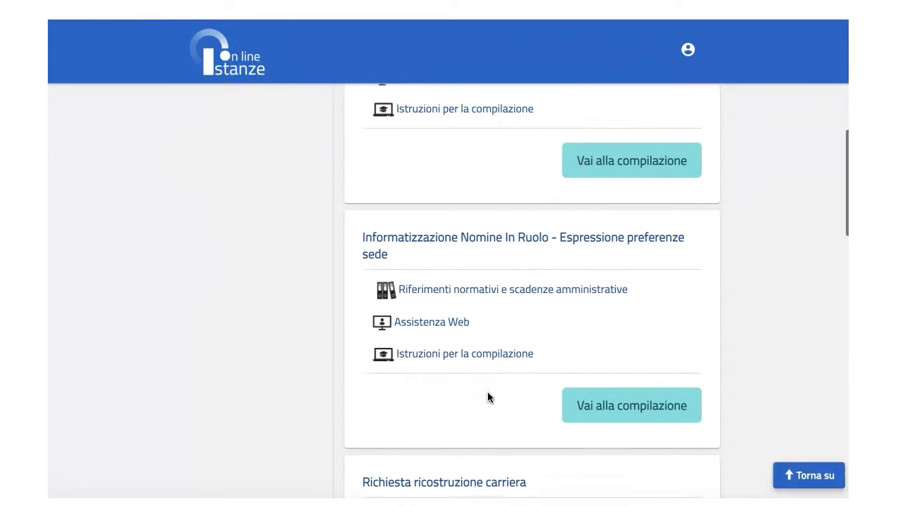
scroll(488, 398, down, 3)
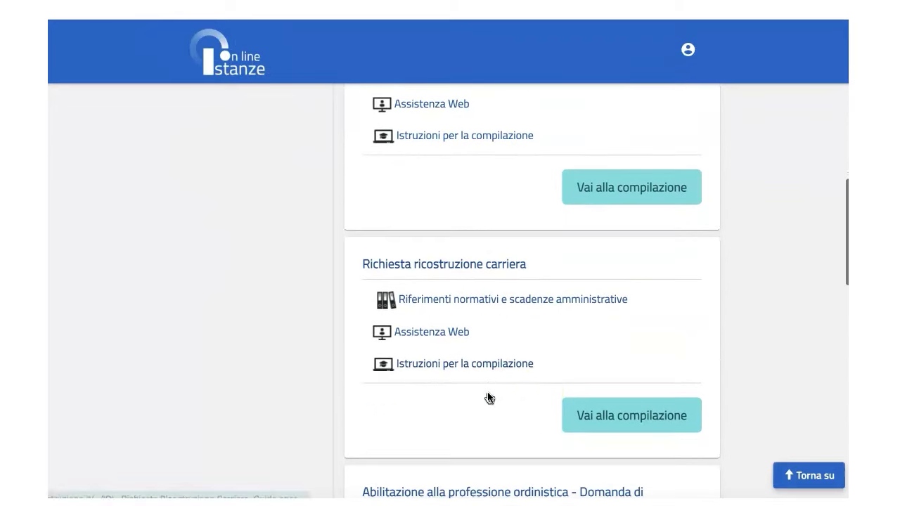
click(610, 423)
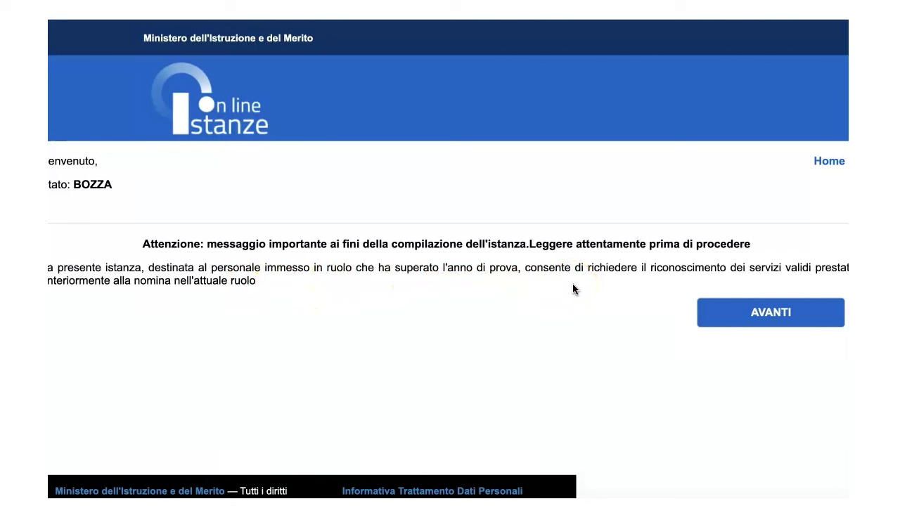
click(780, 319)
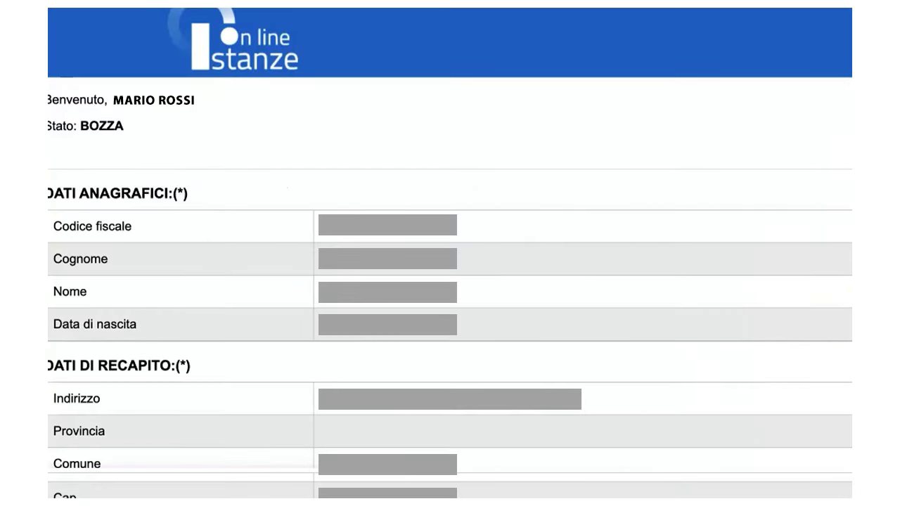
scroll(450, 253, down, 5)
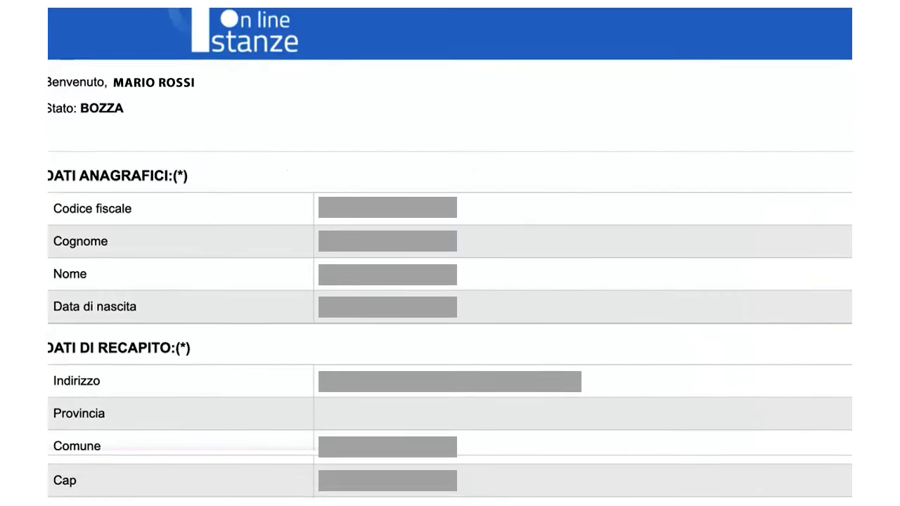